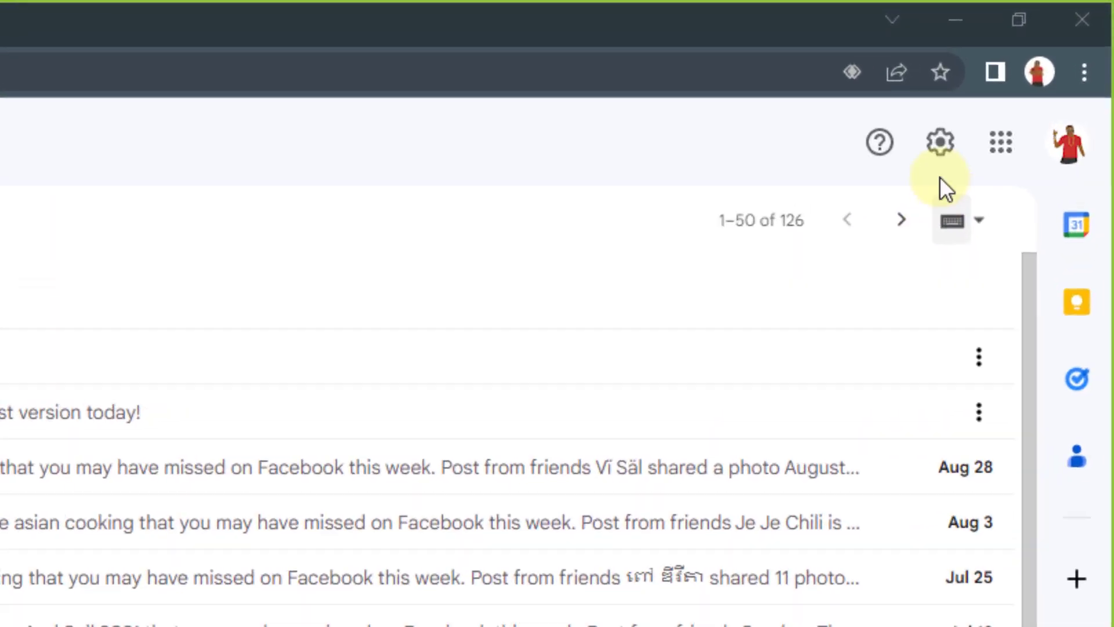
# In Forwarding and POP/IMAP settings, enable POP for all mail and IMAP, then save.
pyautogui.click(939, 145)
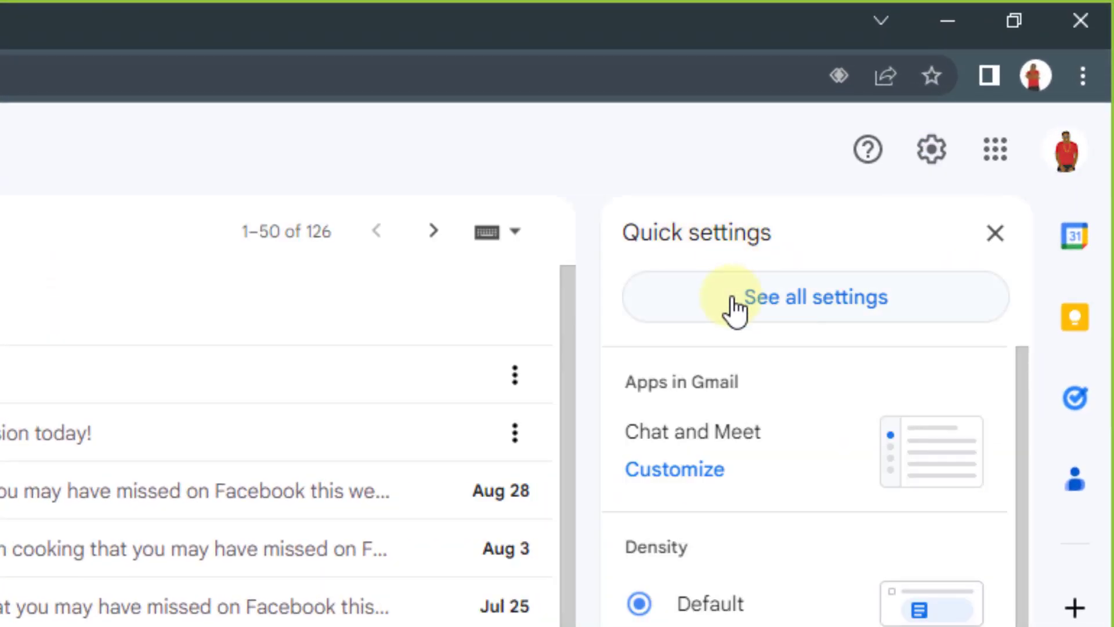
pyautogui.click(784, 308)
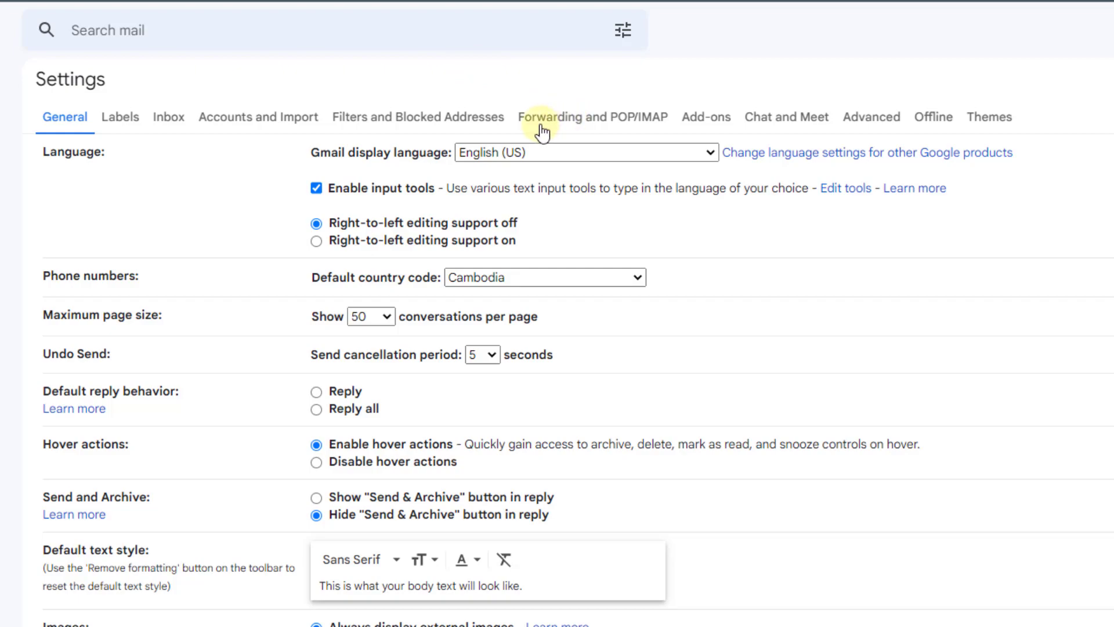
pyautogui.click(608, 121)
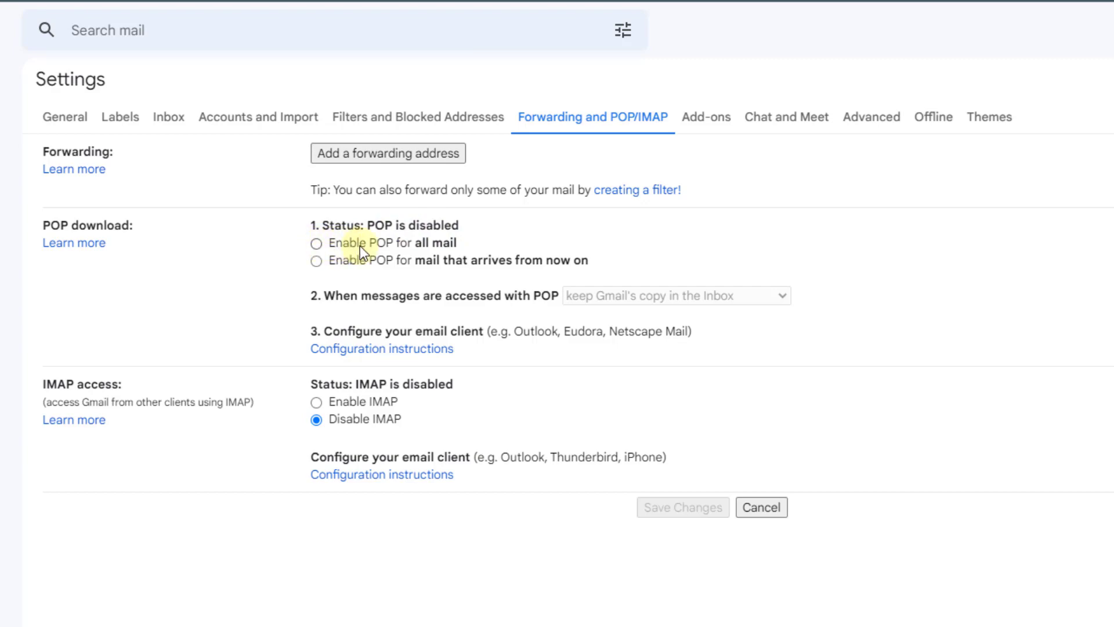
pyautogui.click(315, 242)
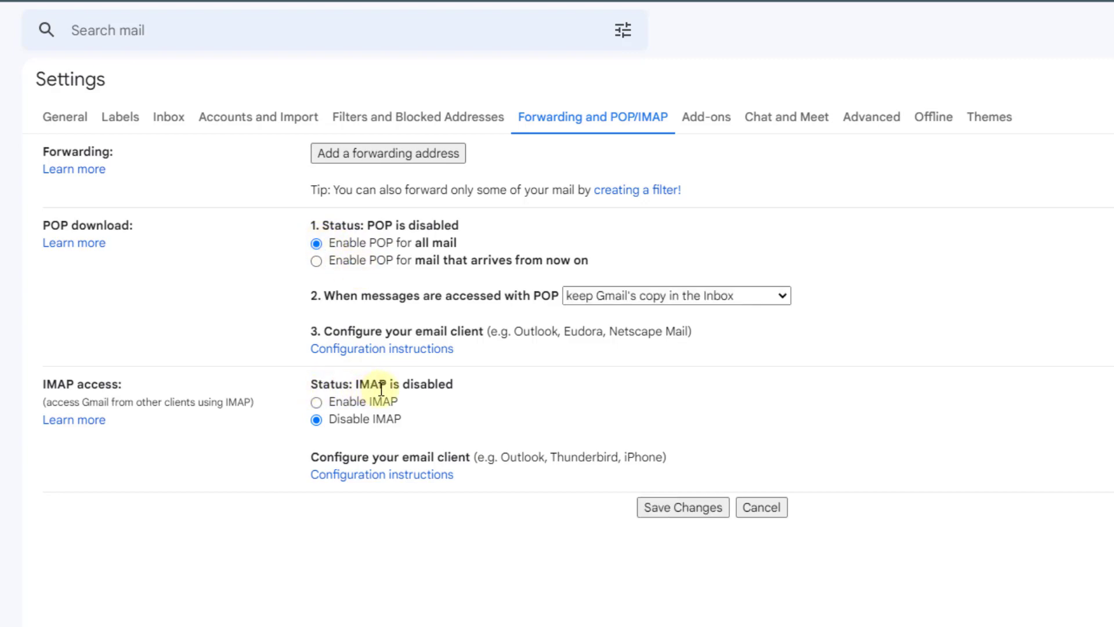
pyautogui.click(316, 403)
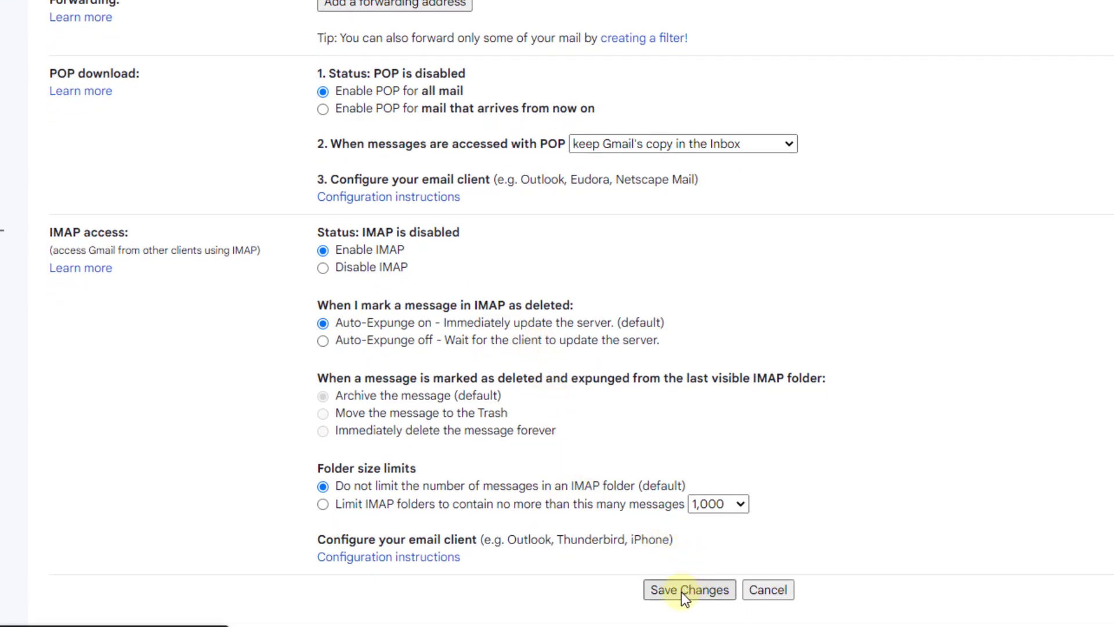
pyautogui.click(686, 590)
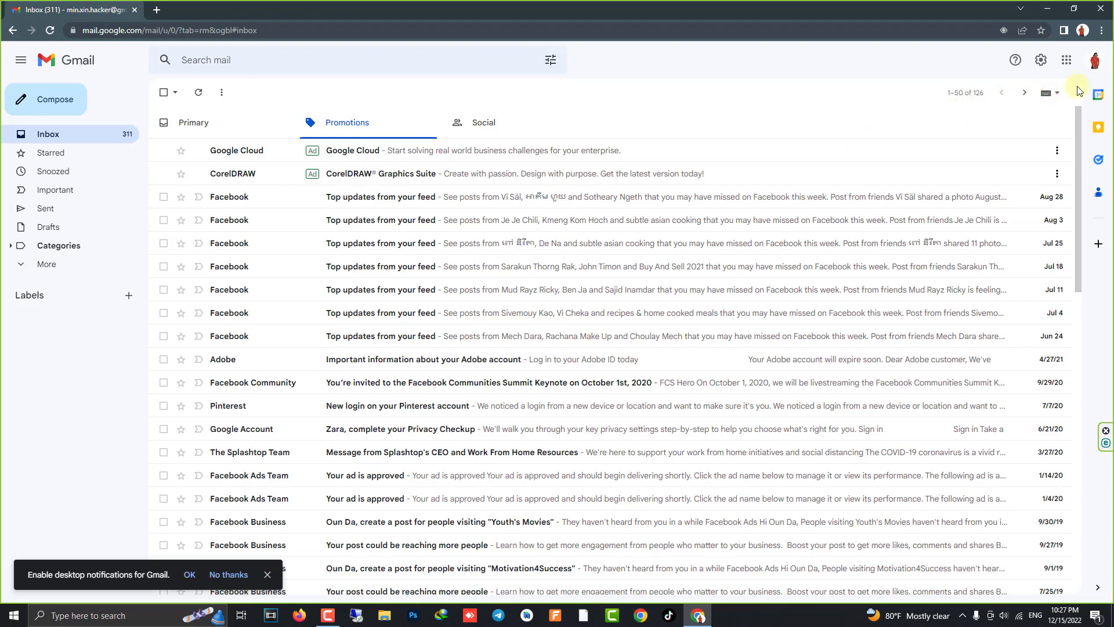
# Choose Manage your Google Account from the account avatar menu.
pyautogui.click(1094, 61)
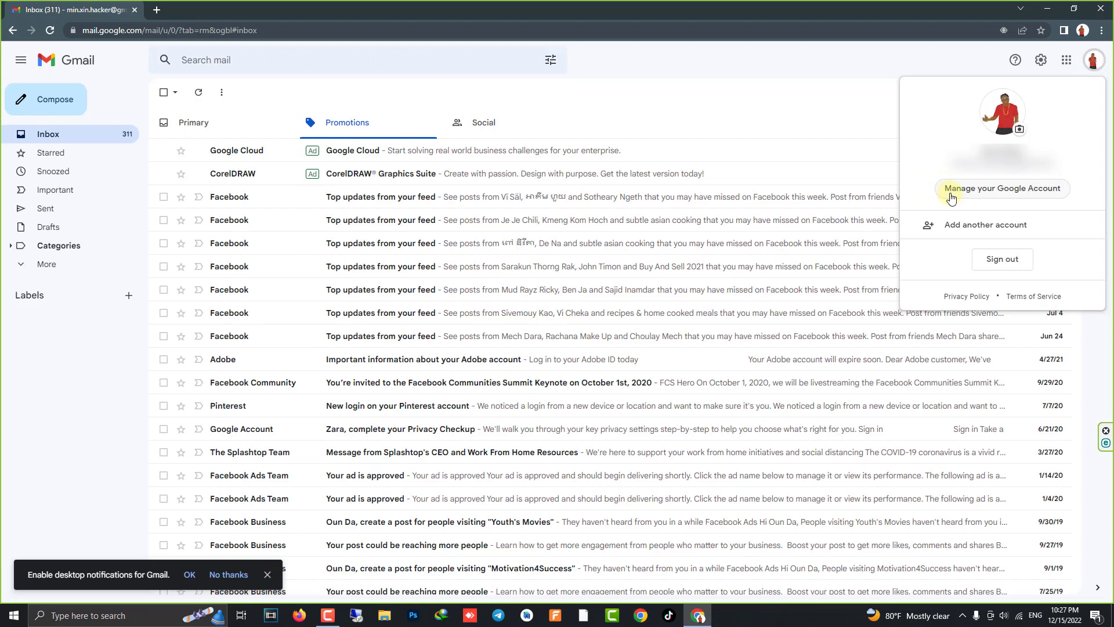
pyautogui.click(985, 189)
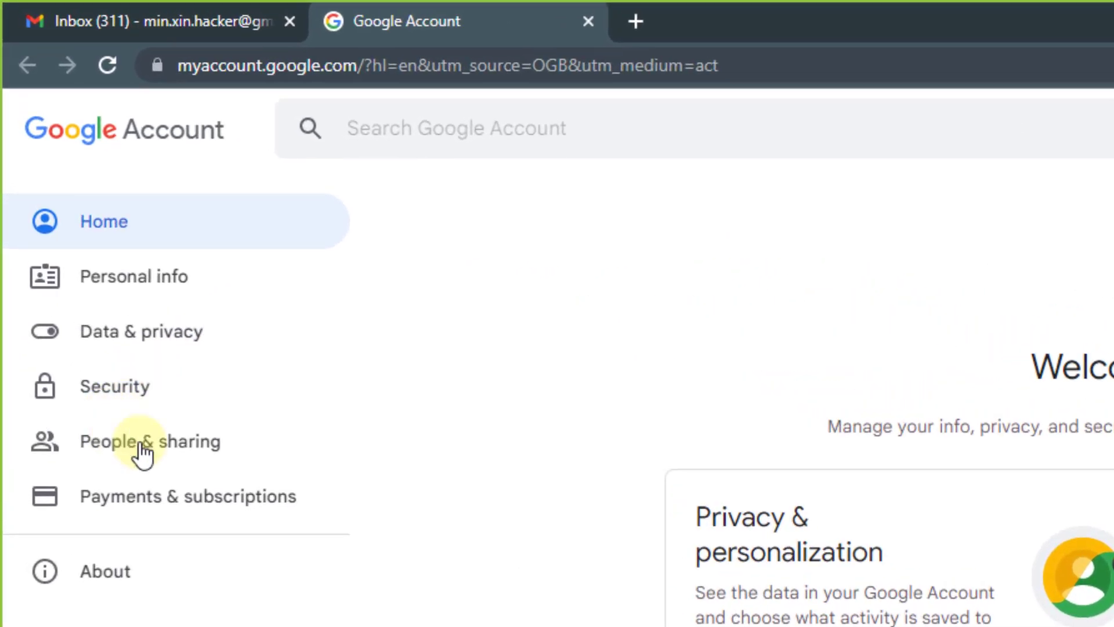
# Under Security's Signing in to Google section, open the 2-Step Verification entry.
pyautogui.click(132, 388)
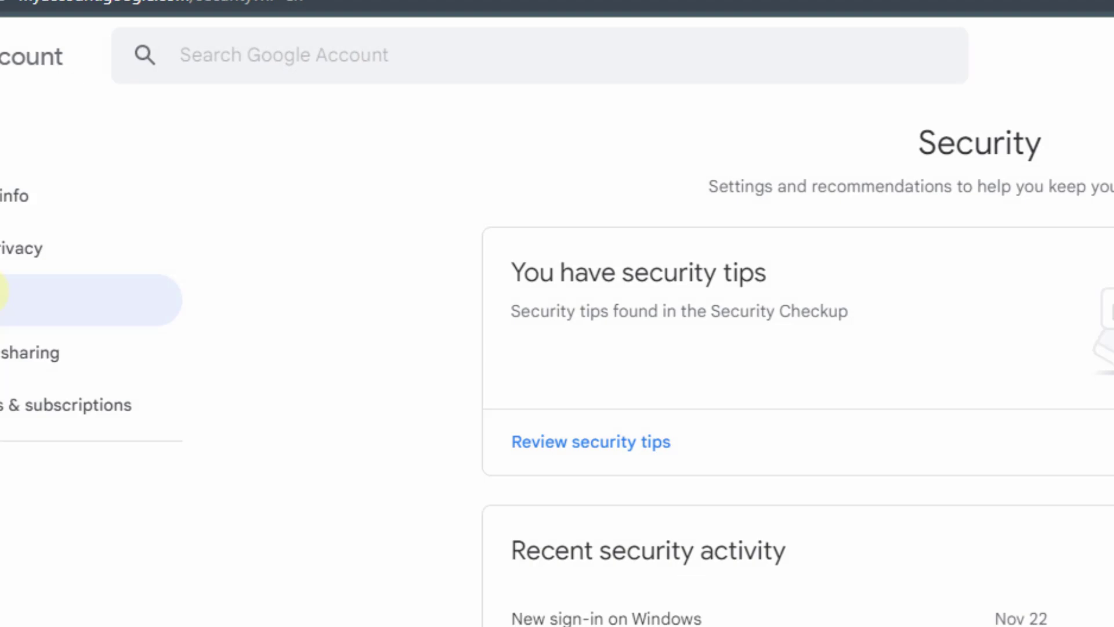
pyautogui.scroll(-5, 145, 137)
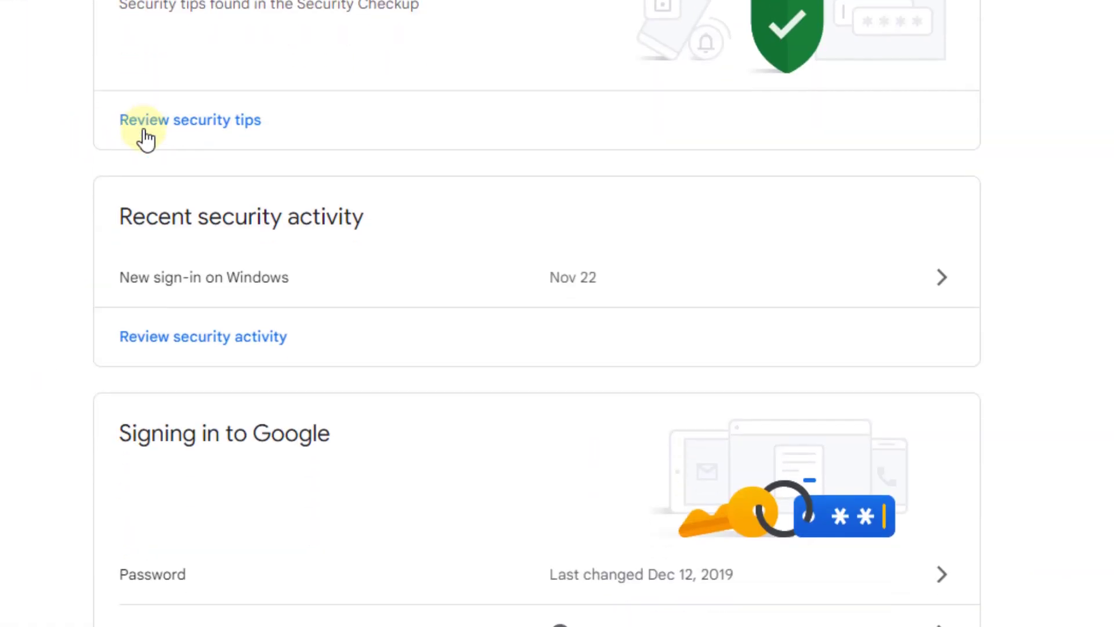
pyautogui.scroll(-2, 148, 129)
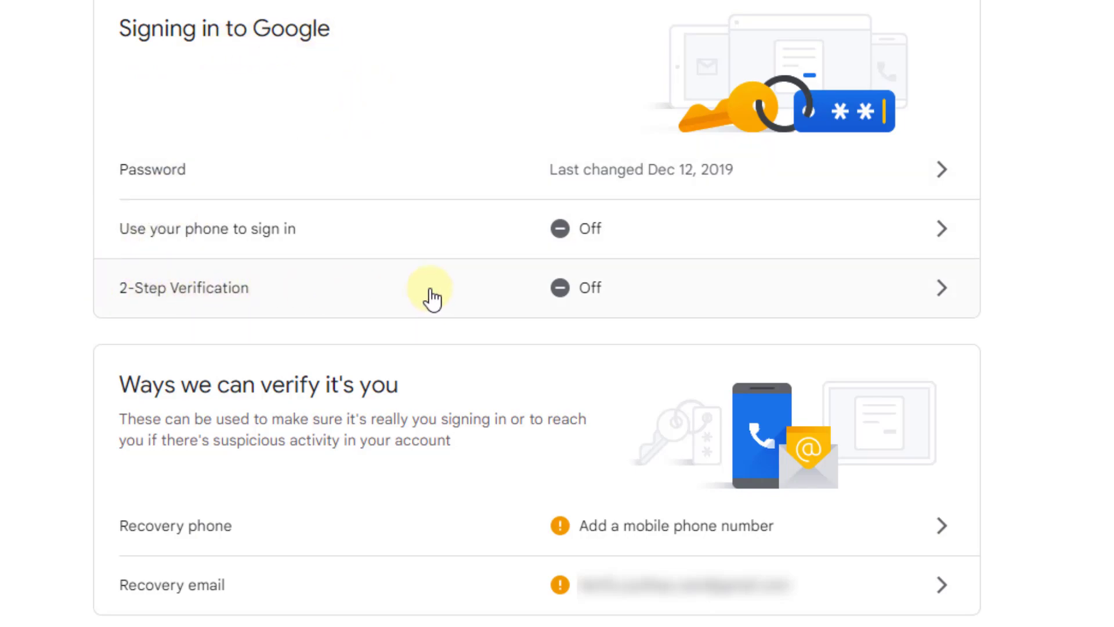
pyautogui.click(561, 290)
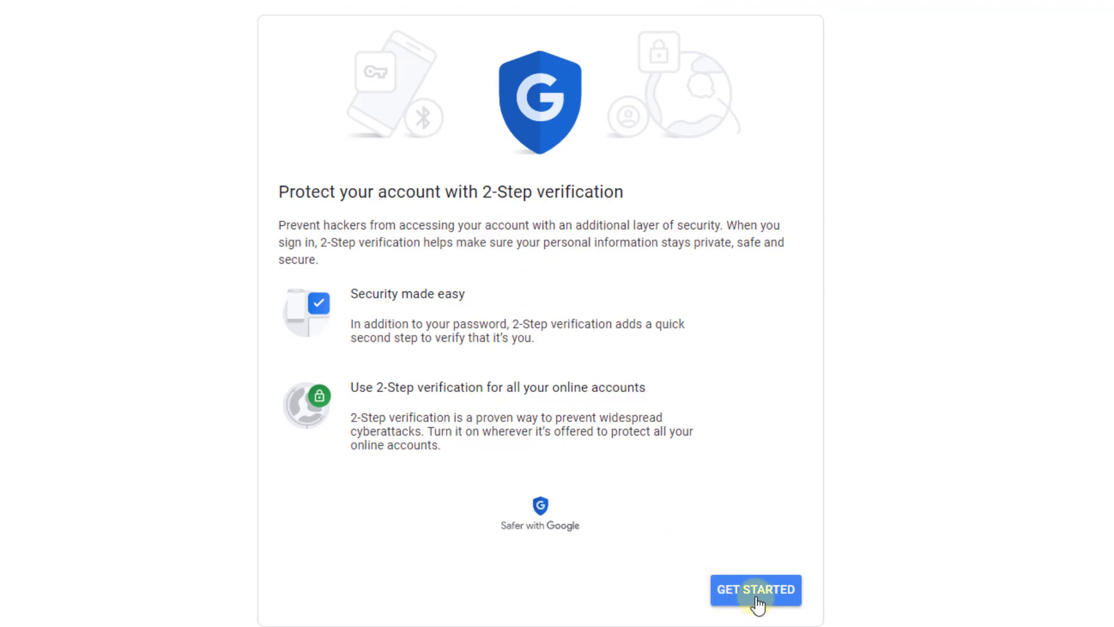
# Begin 2-Step Verification setup and re-enter the account password to continue.
pyautogui.click(753, 591)
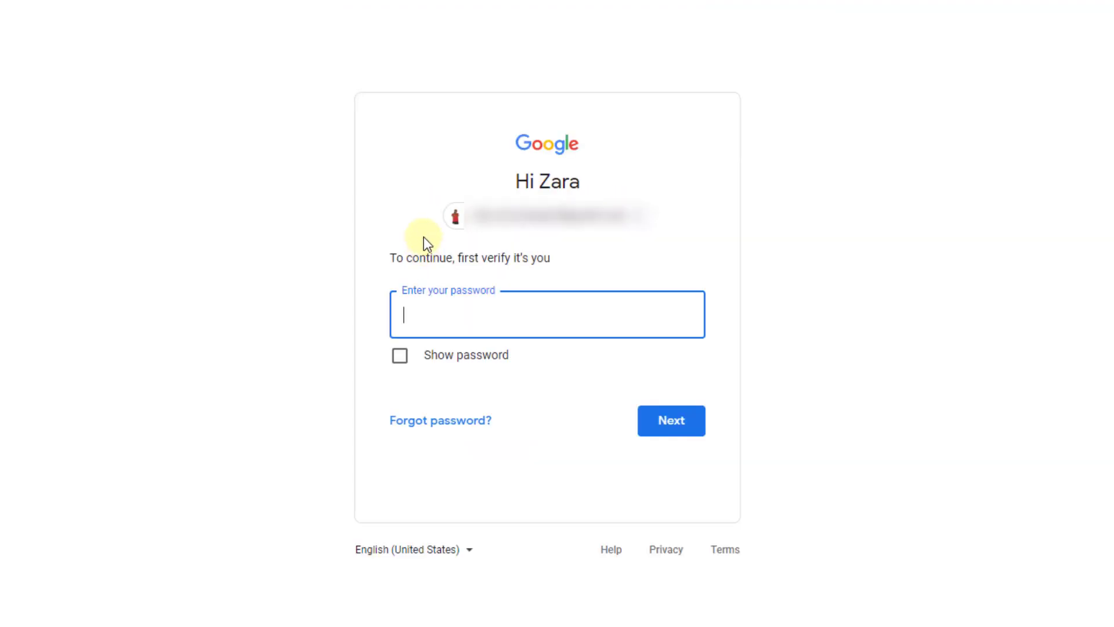
pyautogui.click(443, 316)
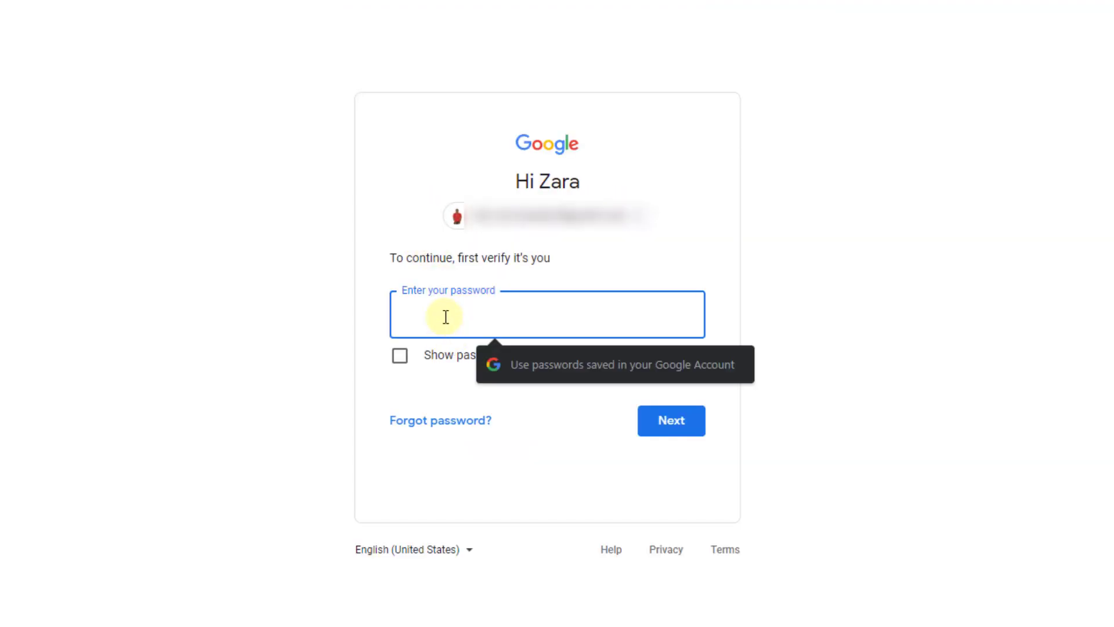
pyautogui.write('•')
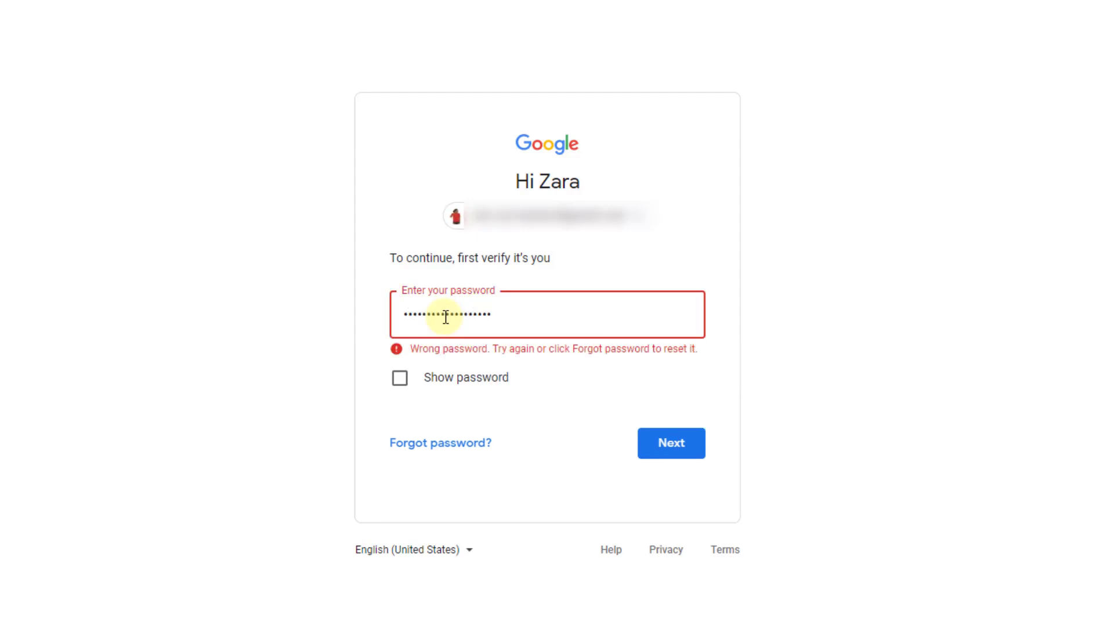
pyautogui.write('•••••••')
pyautogui.press('Return')
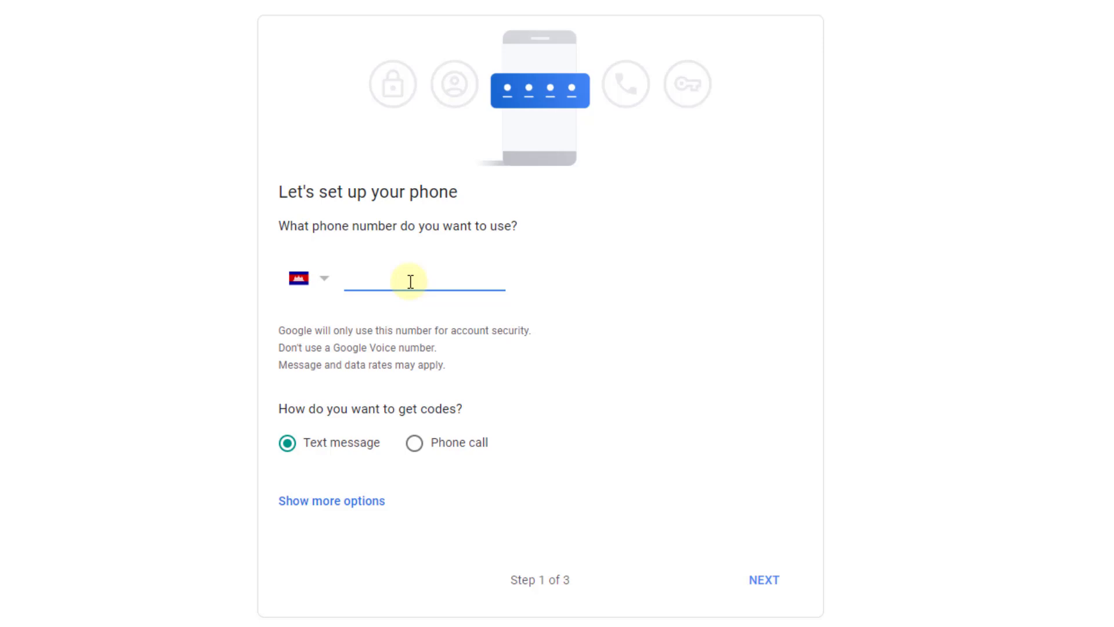
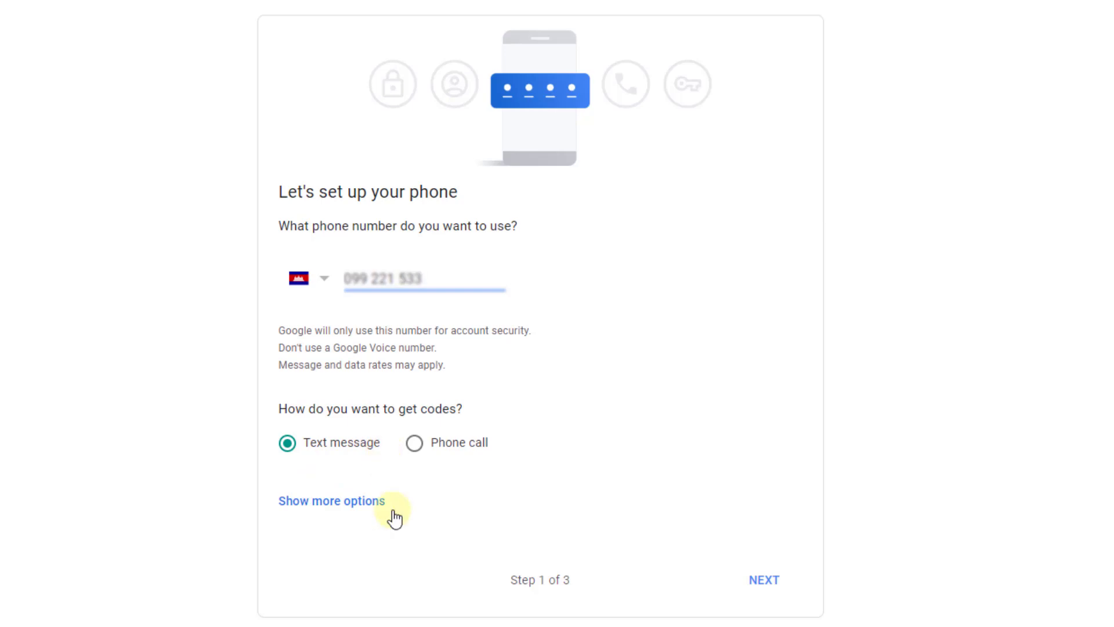
# Enter the phone number, confirm the texted code, and turn on 2-Step Verification.
pyautogui.click(763, 586)
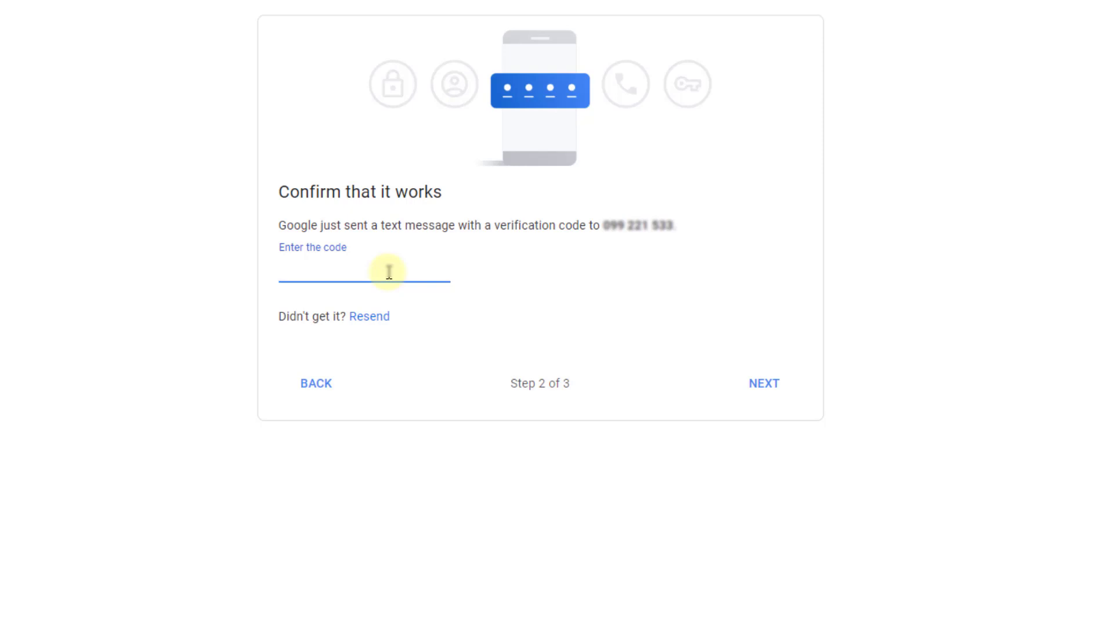
pyautogui.click(763, 395)
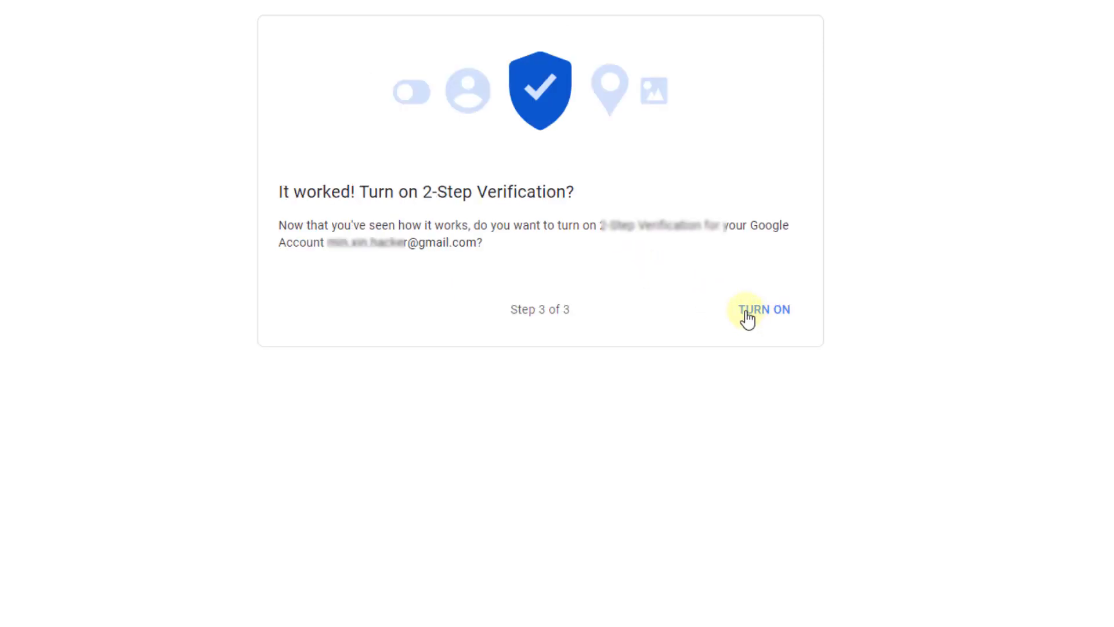
pyautogui.click(771, 316)
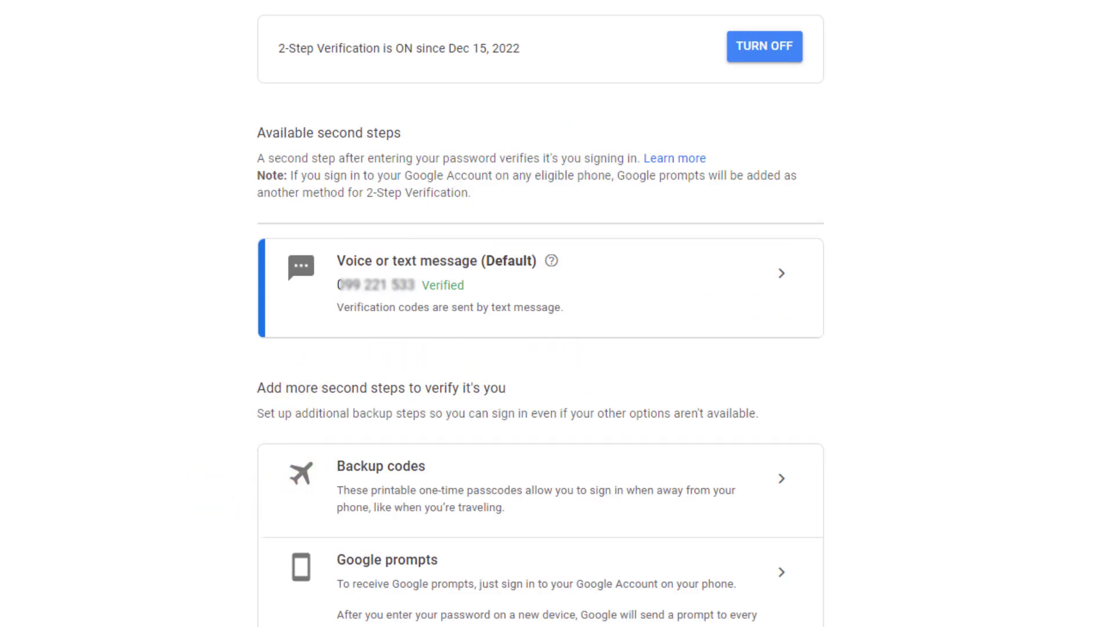
# Go back to Security and scroll to Signing in to Google to see 2-Step Verification On.
pyautogui.click(267, 152)
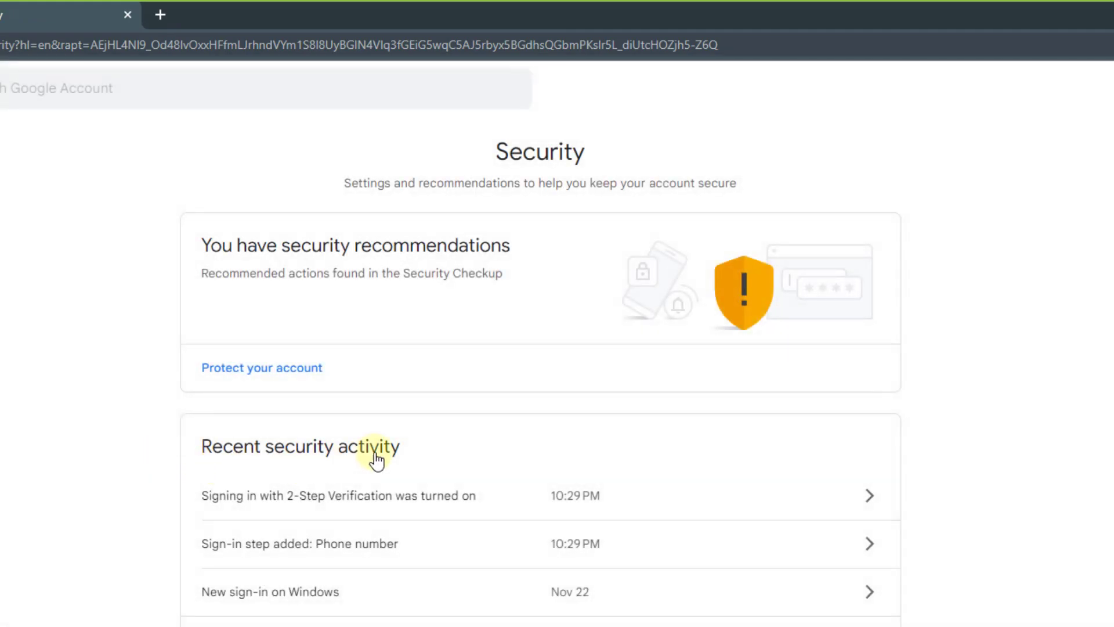
pyautogui.scroll(-5, 400, 453)
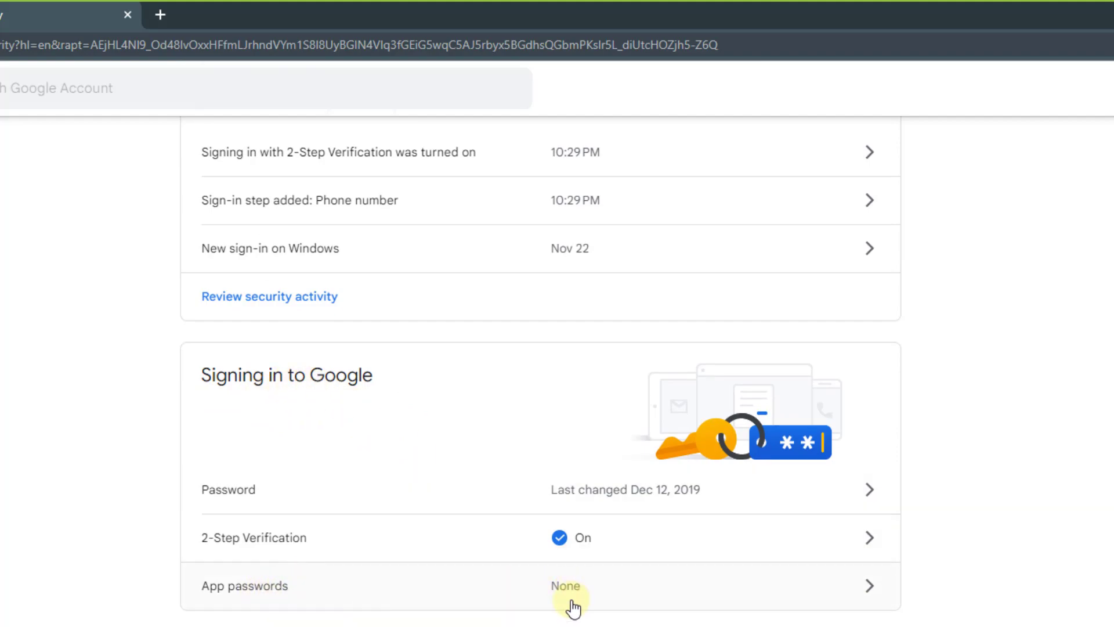
# On the App passwords page, pick Mail and Windows Computer and generate the password.
pyautogui.click(346, 591)
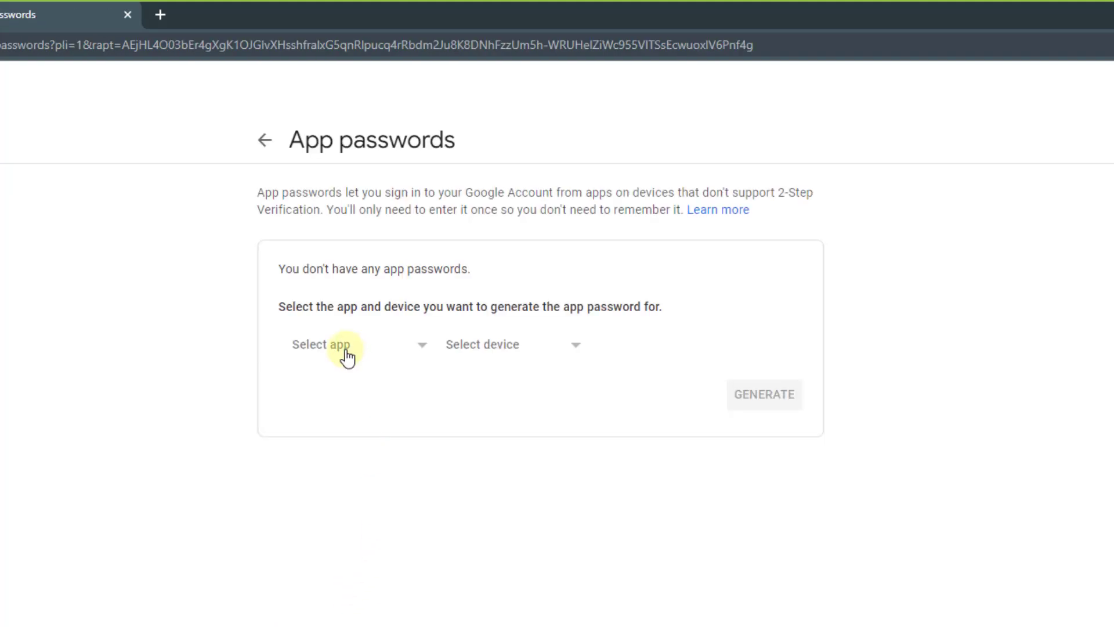
pyautogui.click(348, 349)
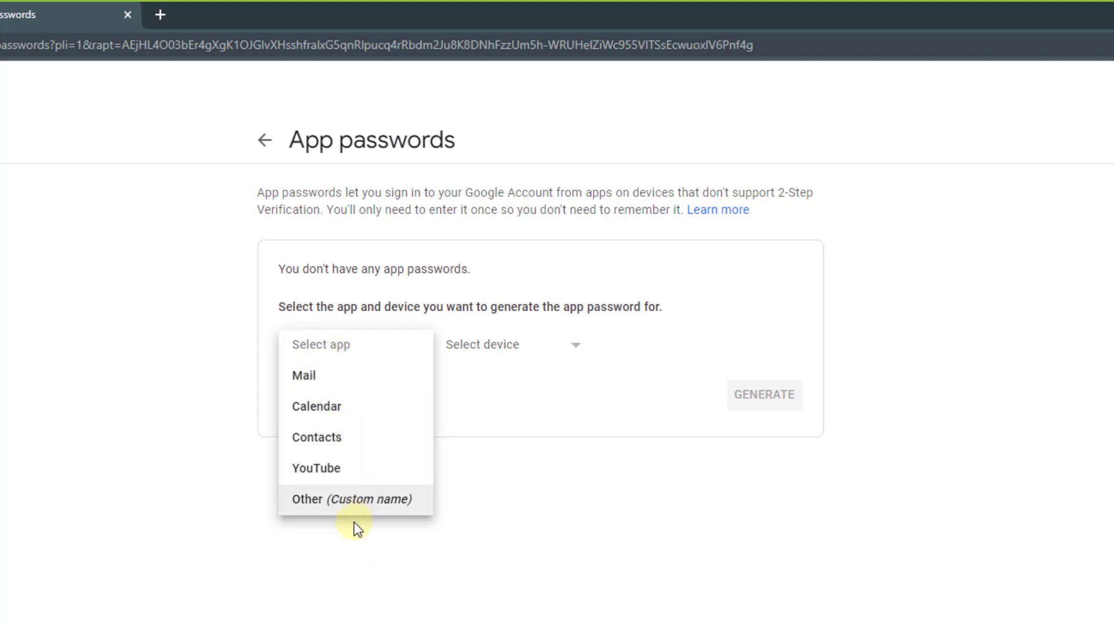
pyautogui.click(351, 377)
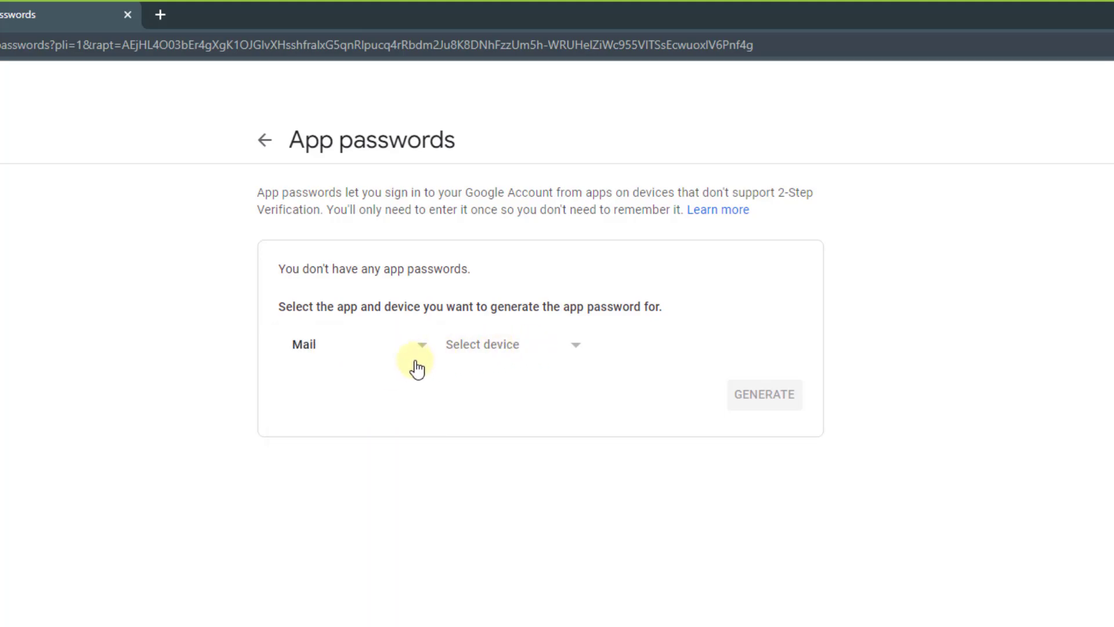
pyautogui.click(479, 347)
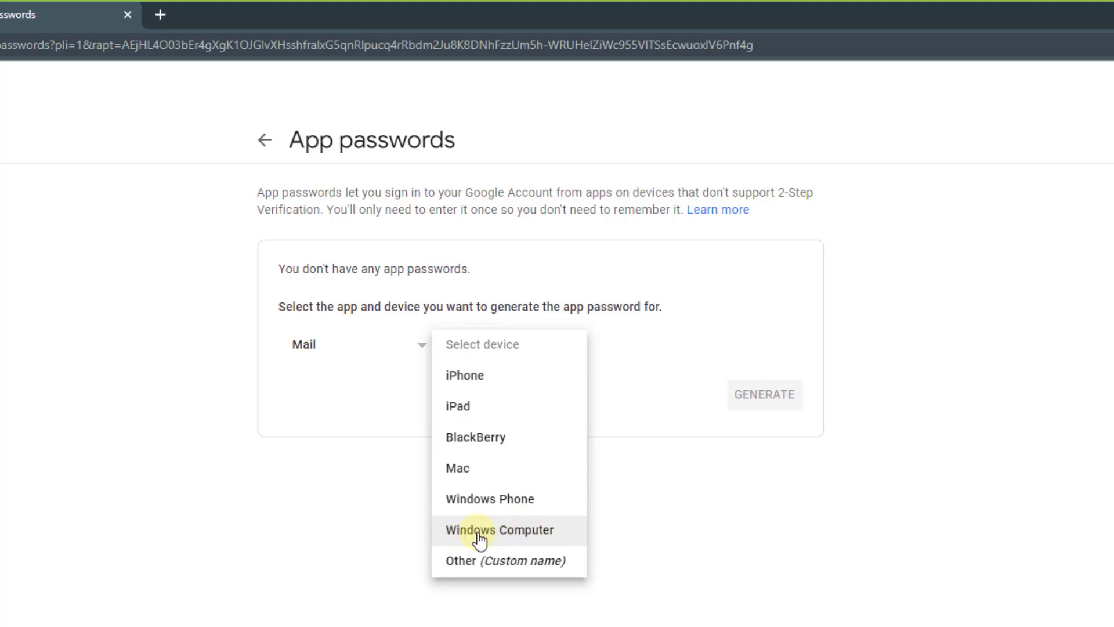
pyautogui.click(526, 538)
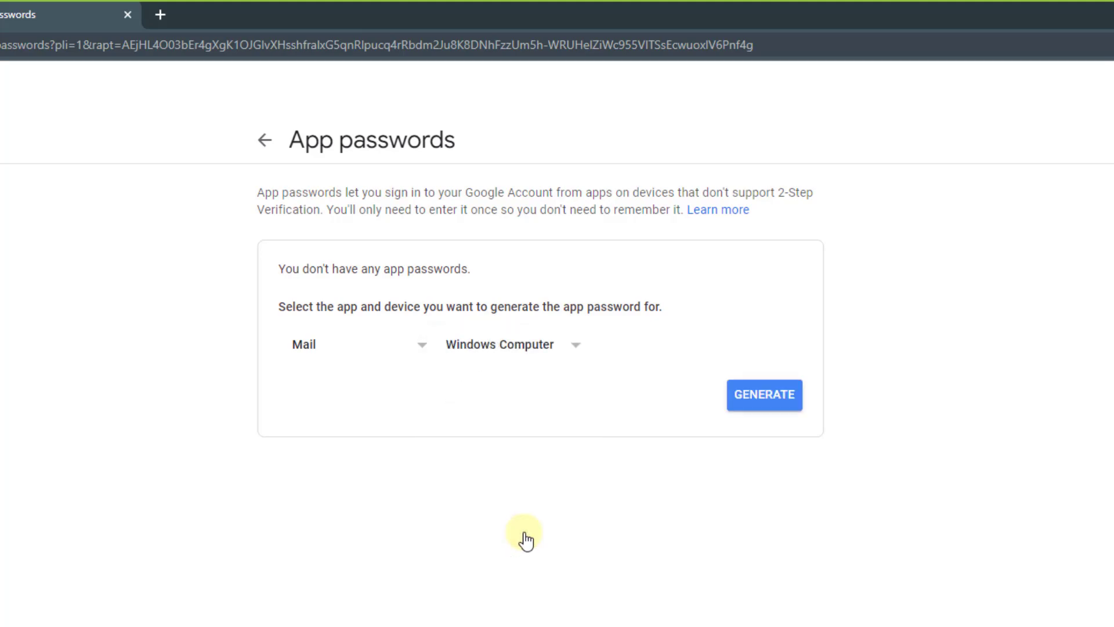
pyautogui.click(770, 401)
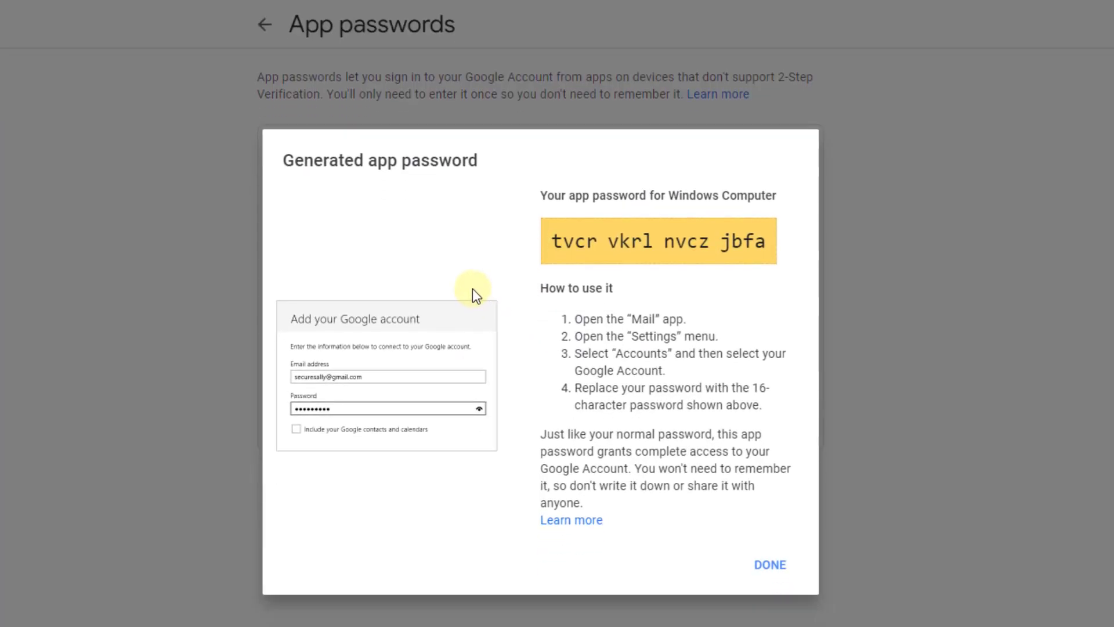
# Select the yellow 16-character app password and copy it to the clipboard.
pyautogui.moveTo(551, 186); pyautogui.dragTo(774, 187)
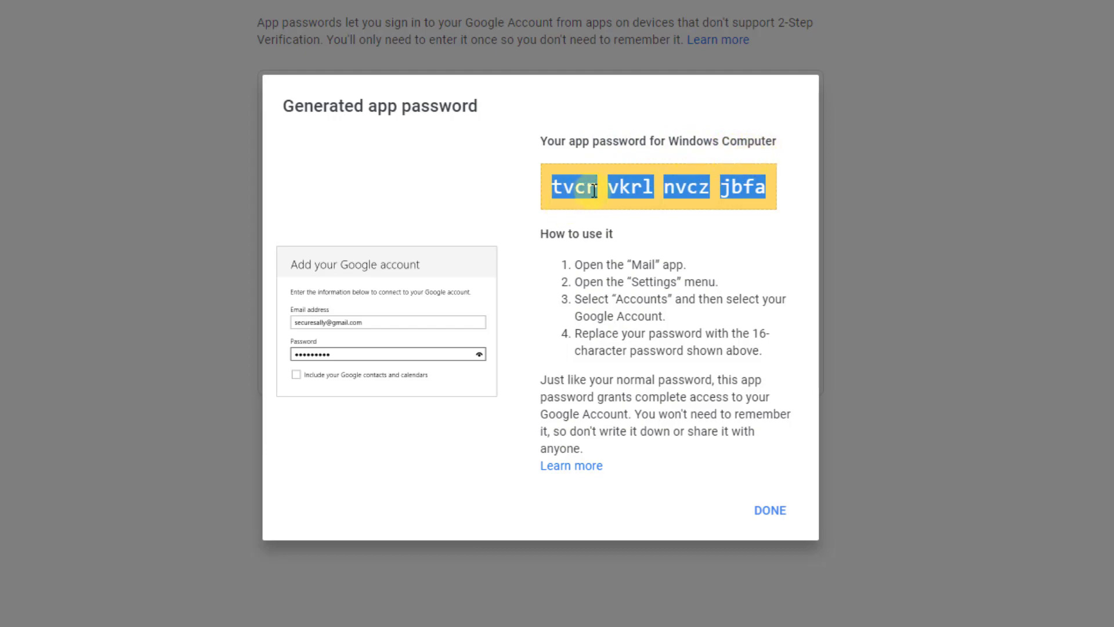
pyautogui.moveTo(551, 189); pyautogui.dragTo(789, 191)
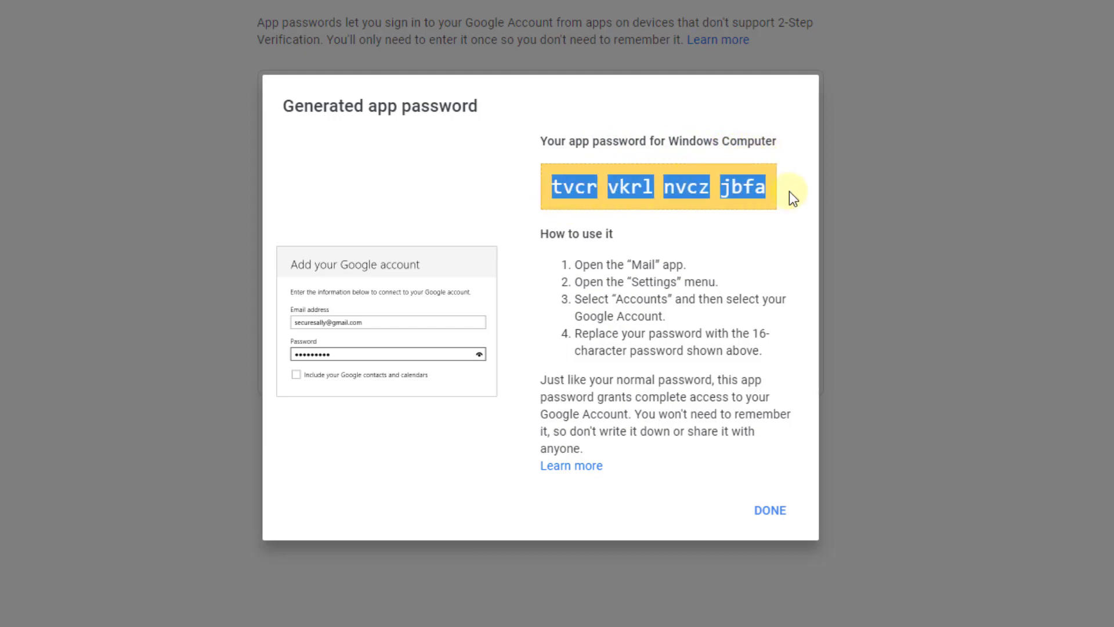
pyautogui.rightClick(738, 183)
pyautogui.click(749, 196)
pyautogui.click(712, 237)
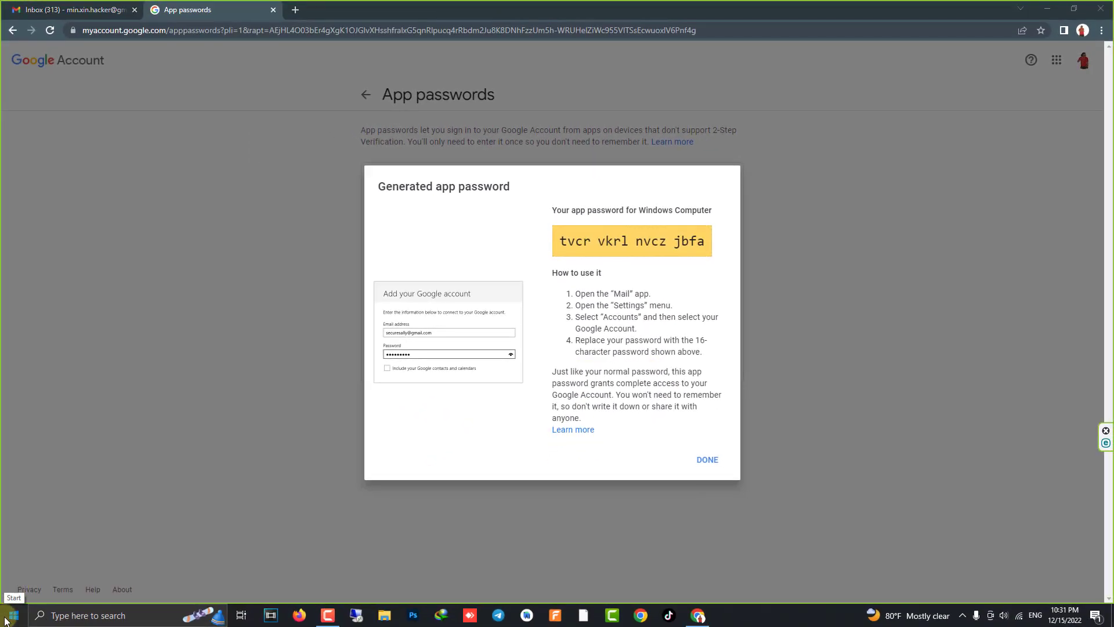
# Launch Outlook by searching 'outlook' from the Start menu.
pyautogui.click(6, 620)
pyautogui.write('outlook')
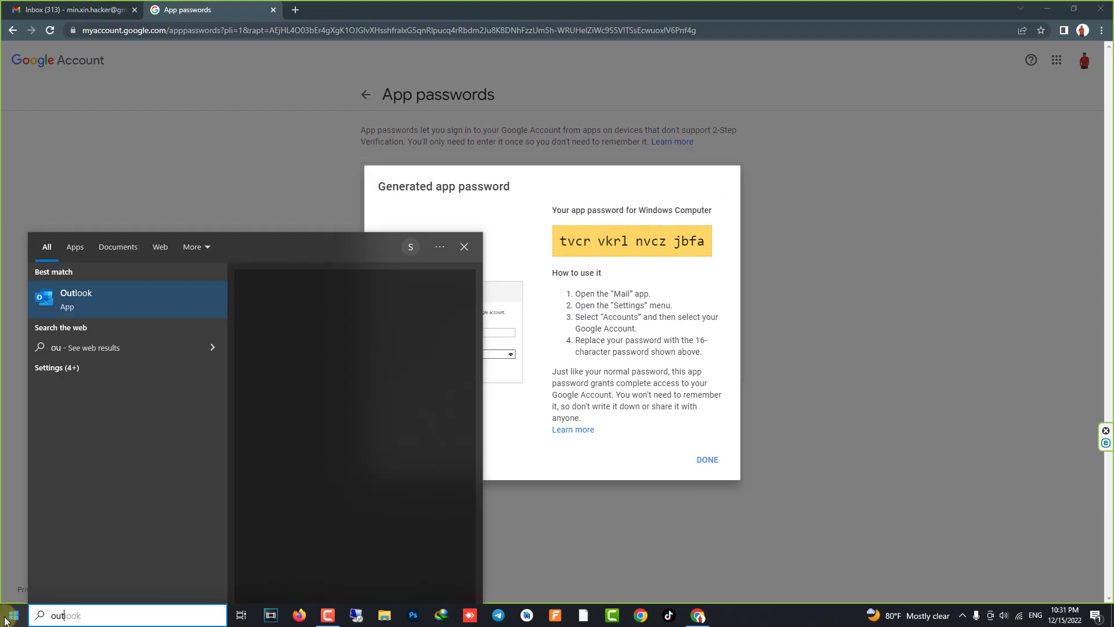
pyautogui.press('Return')
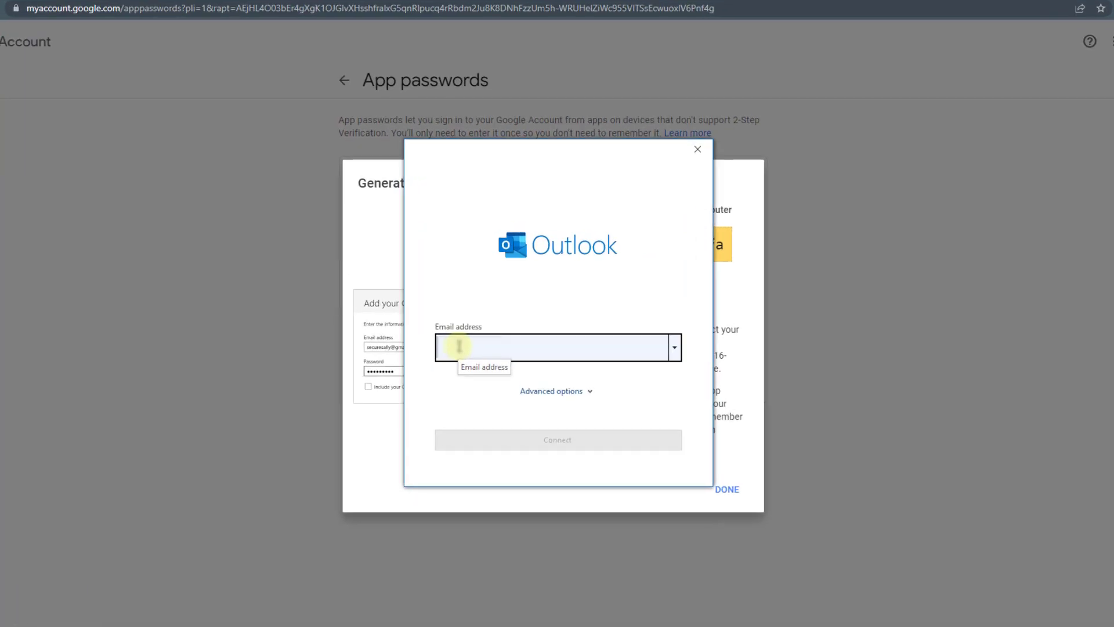
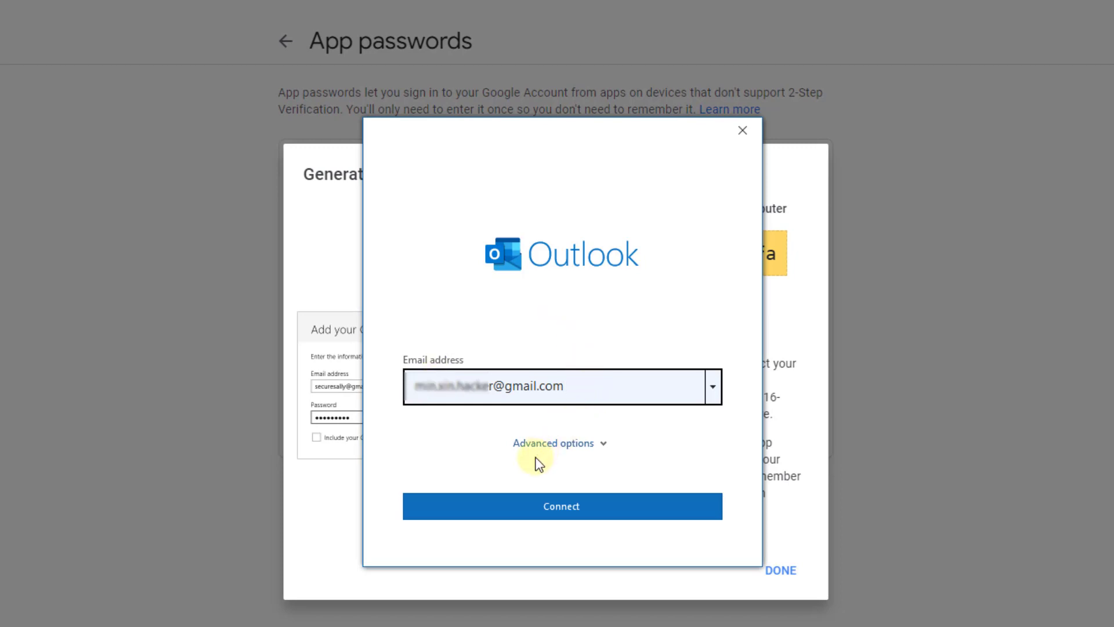
# Enter the Gmail address, tick 'Let me set up my account manually' under Advanced options, and connect.
pyautogui.click(600, 441)
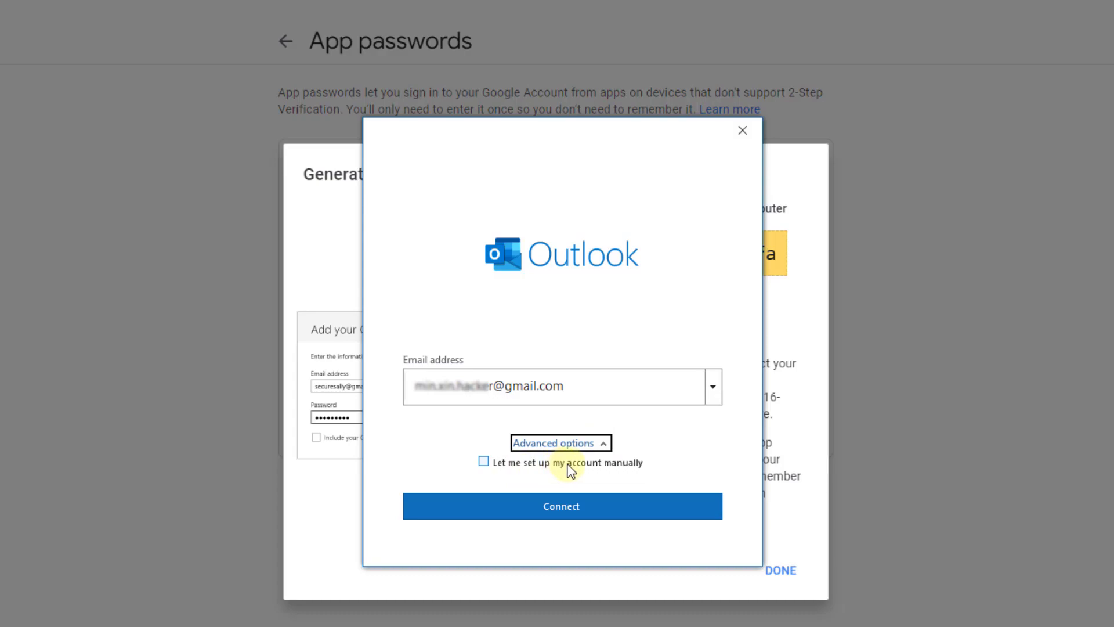
pyautogui.click(485, 462)
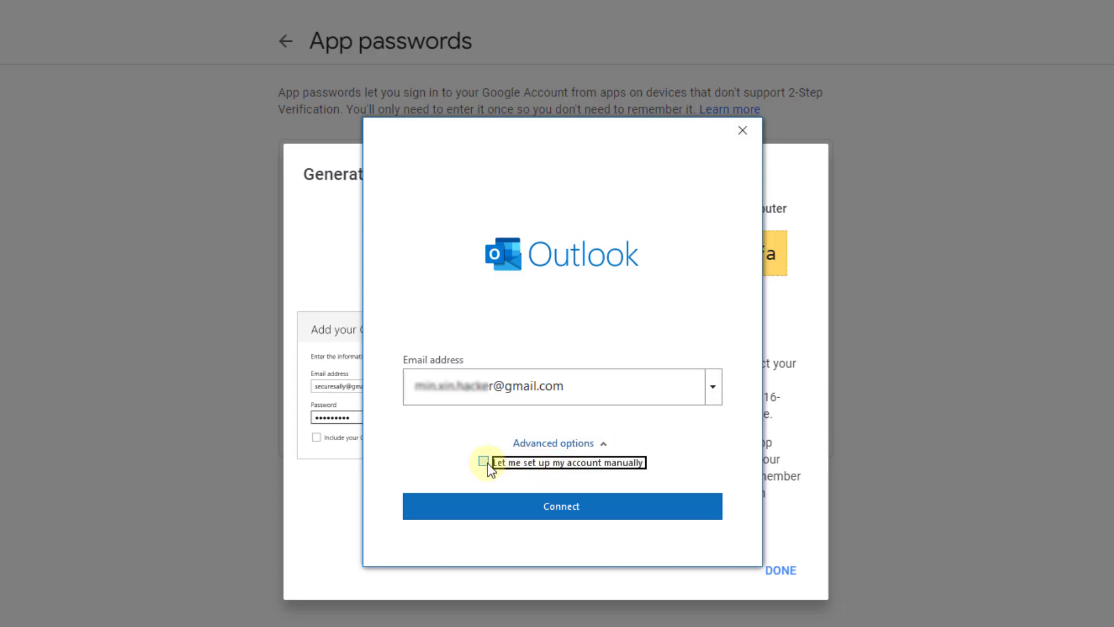
pyautogui.click(541, 508)
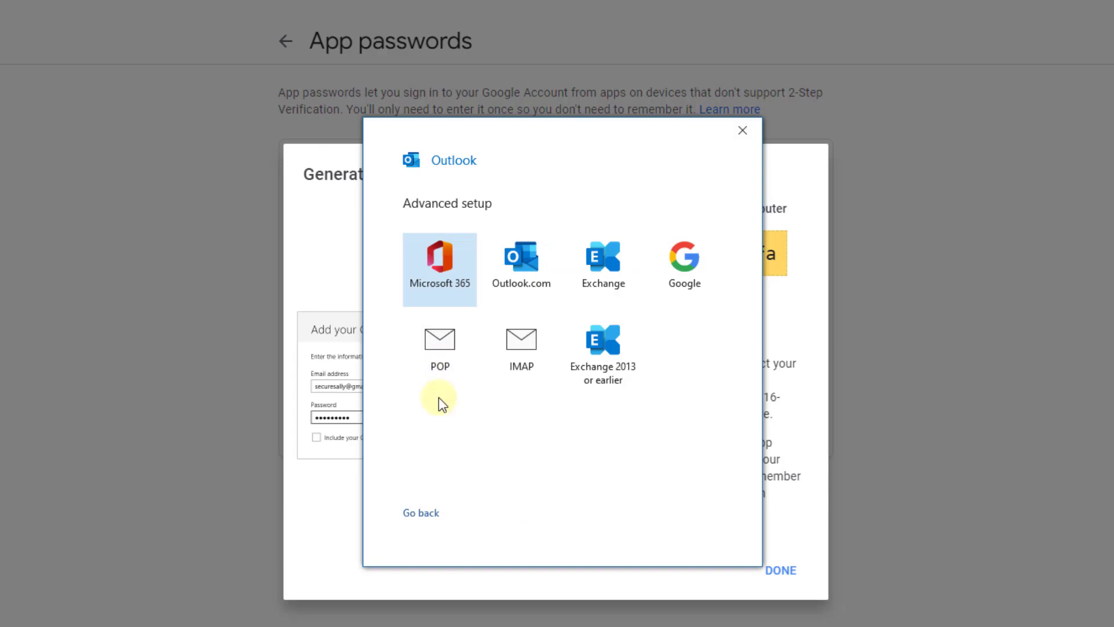
# Choose POP as the account type and copy the app password again from the browser.
pyautogui.click(443, 350)
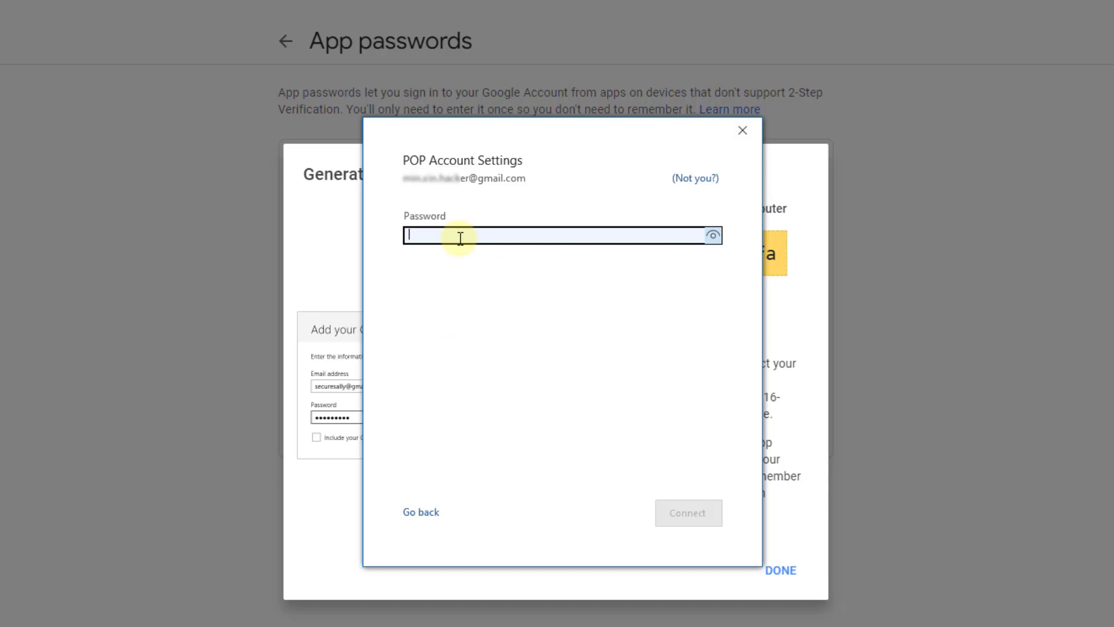
pyautogui.click(322, 238)
pyautogui.moveTo(570, 253); pyautogui.dragTo(773, 255)
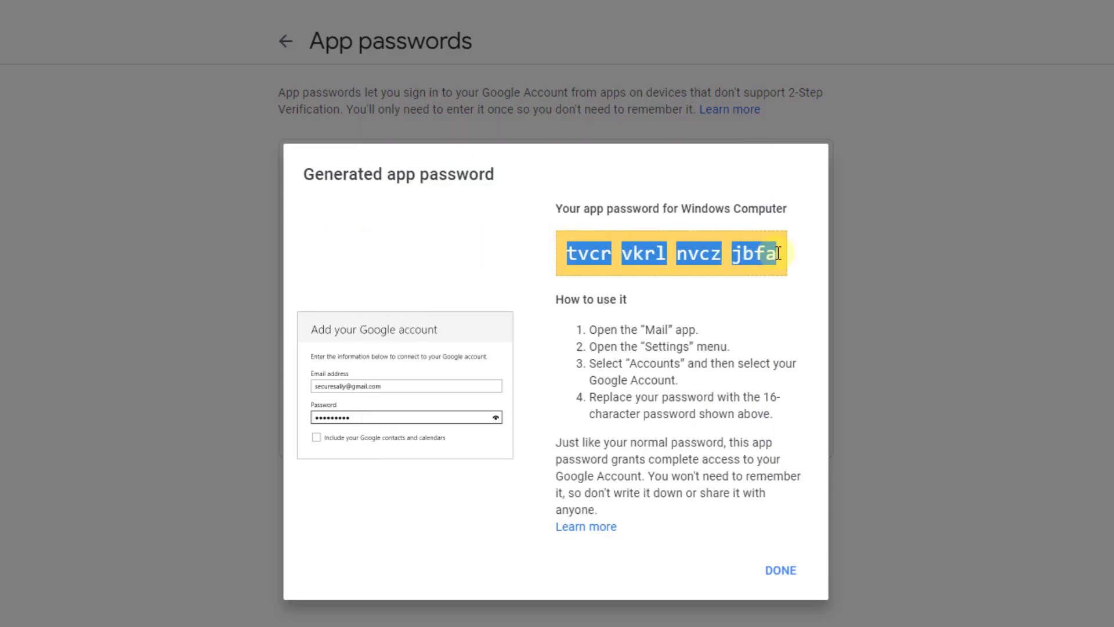
pyautogui.rightClick(699, 248)
pyautogui.click(725, 261)
# Paste the app password into Outlook's Password field and connect the account.
pyautogui.hotkey('alt', 'Tab')
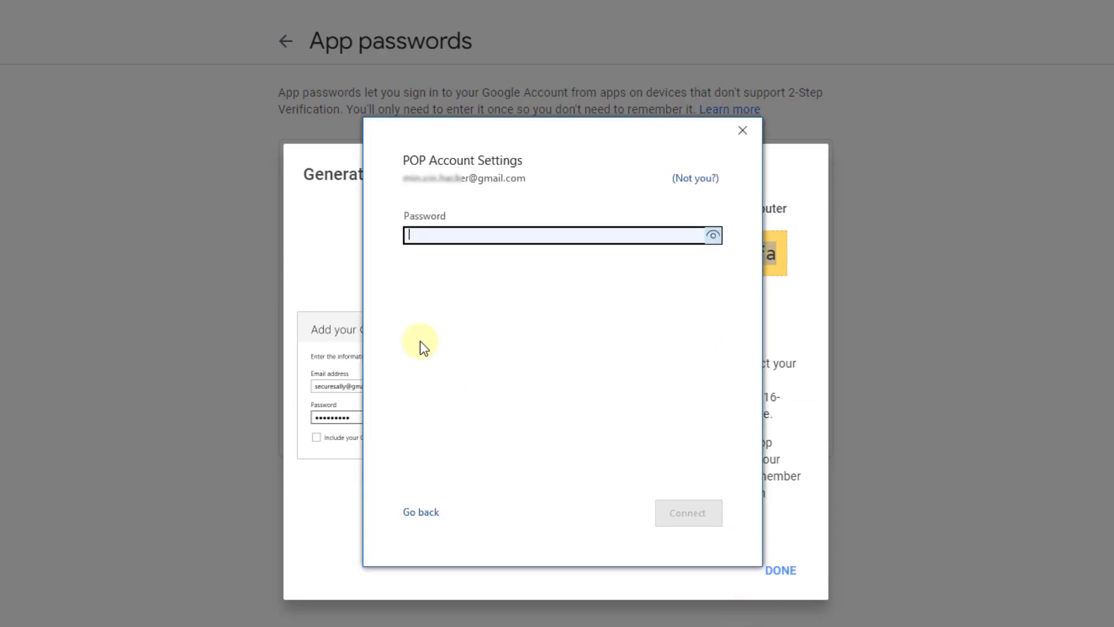
pyautogui.rightClick(441, 237)
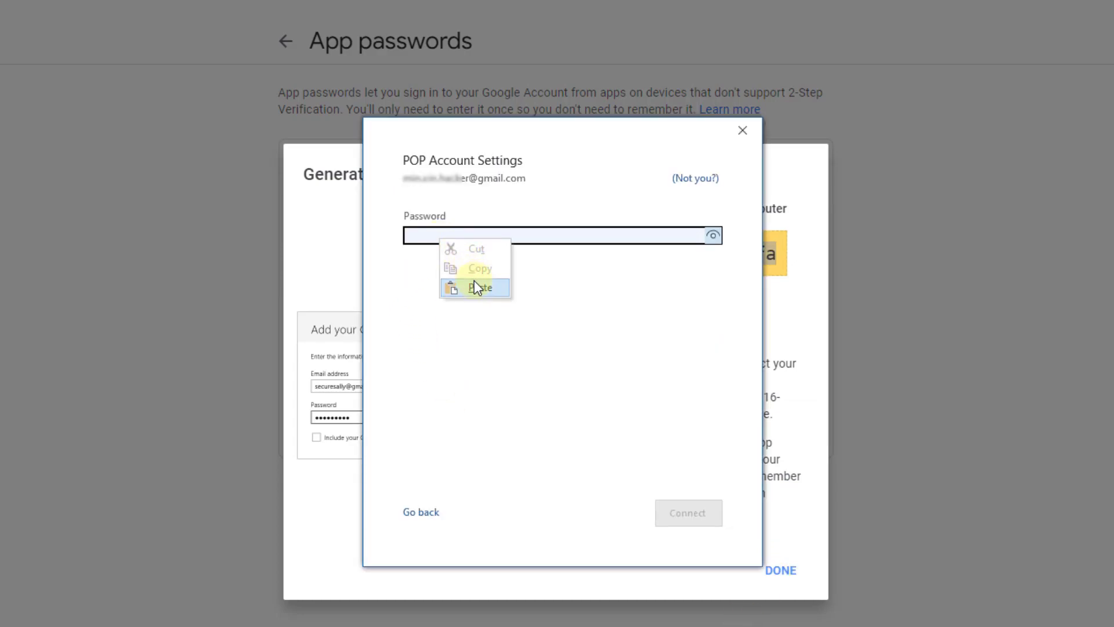
pyautogui.click(475, 286)
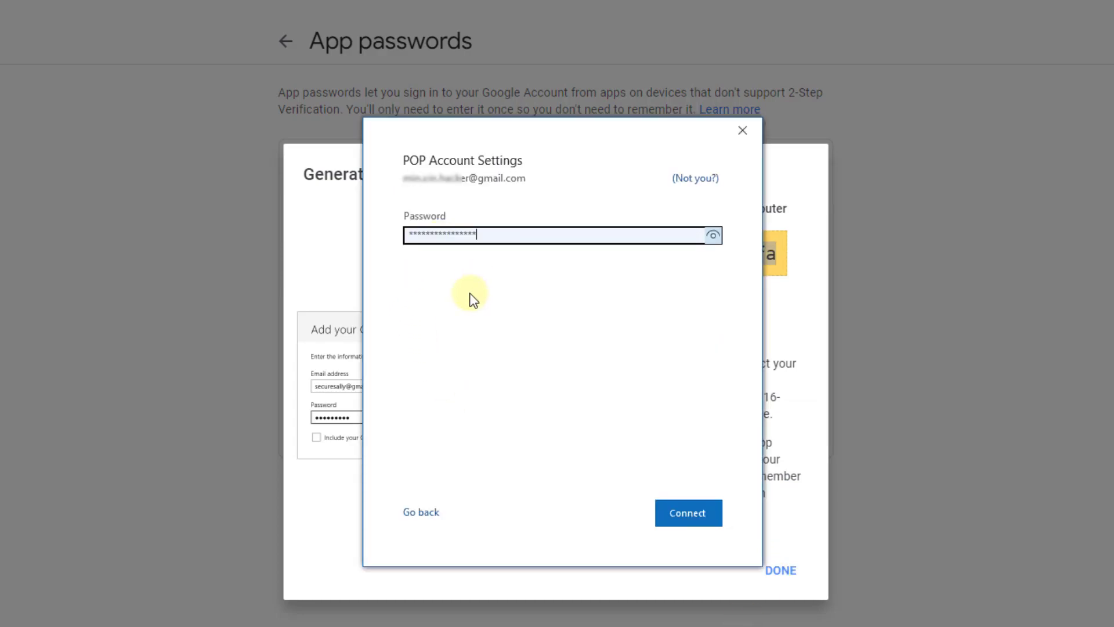
pyautogui.click(690, 515)
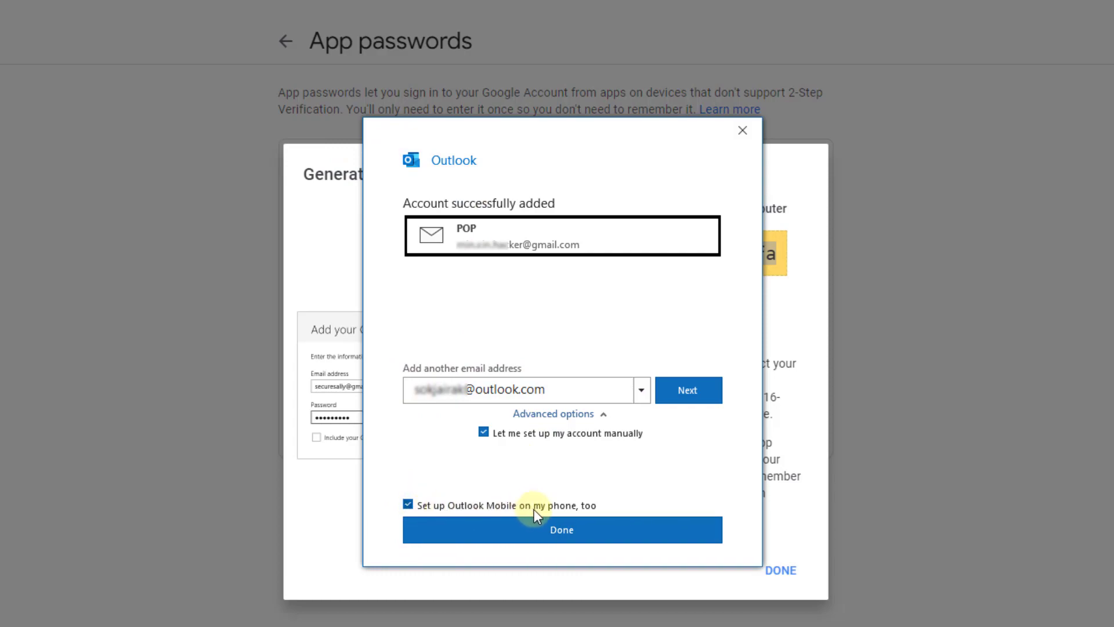
# Skip the Outlook Mobile phone setup and finish adding the Gmail POP account.
pyautogui.click(407, 503)
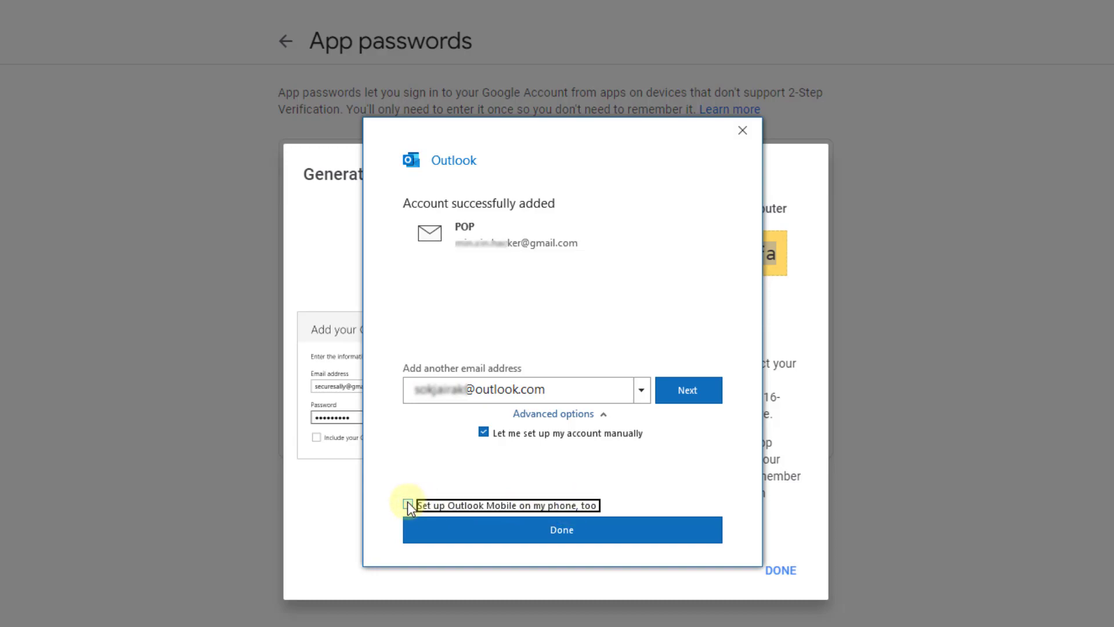
pyautogui.click(567, 529)
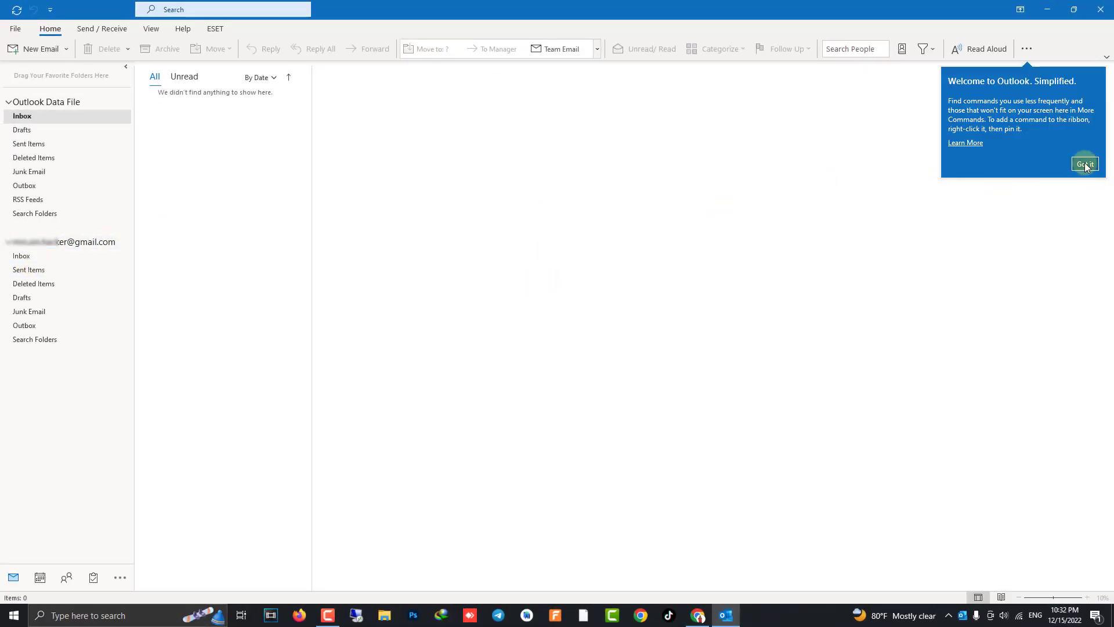
# Dismiss the welcome tip, select the Gmail mailbox and bring up the Send / Receive commands.
pyautogui.click(1085, 164)
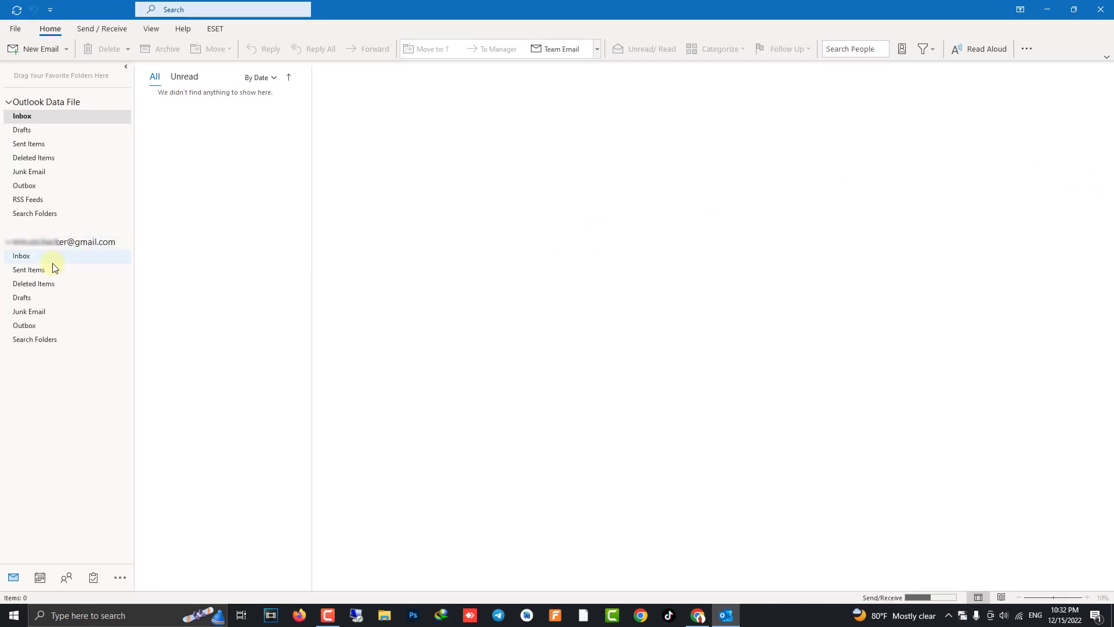
pyautogui.click(47, 243)
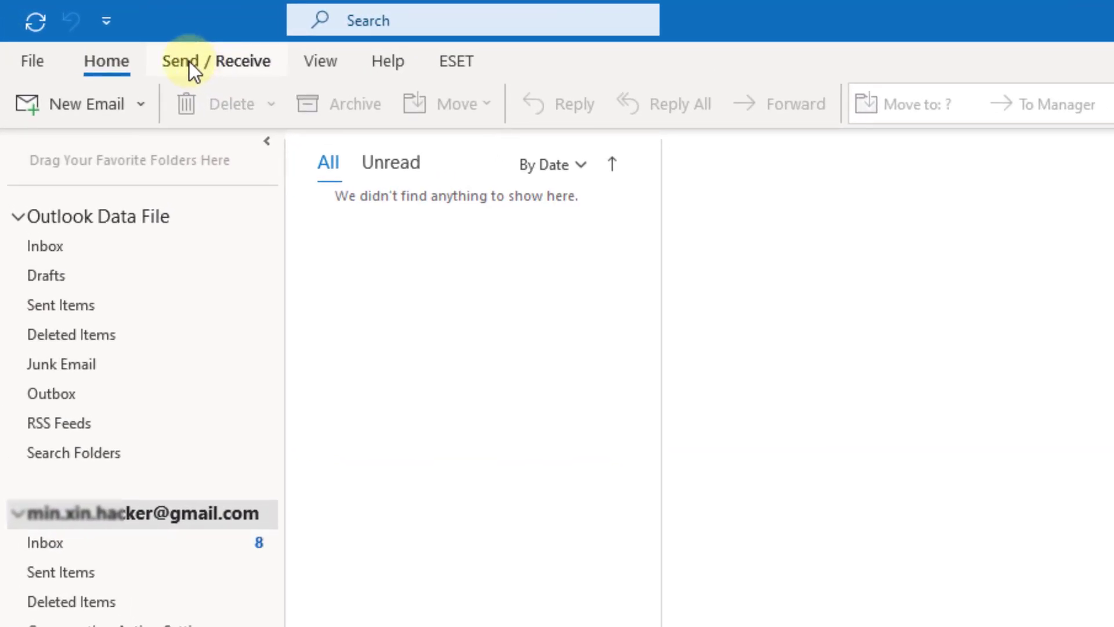
pyautogui.click(203, 61)
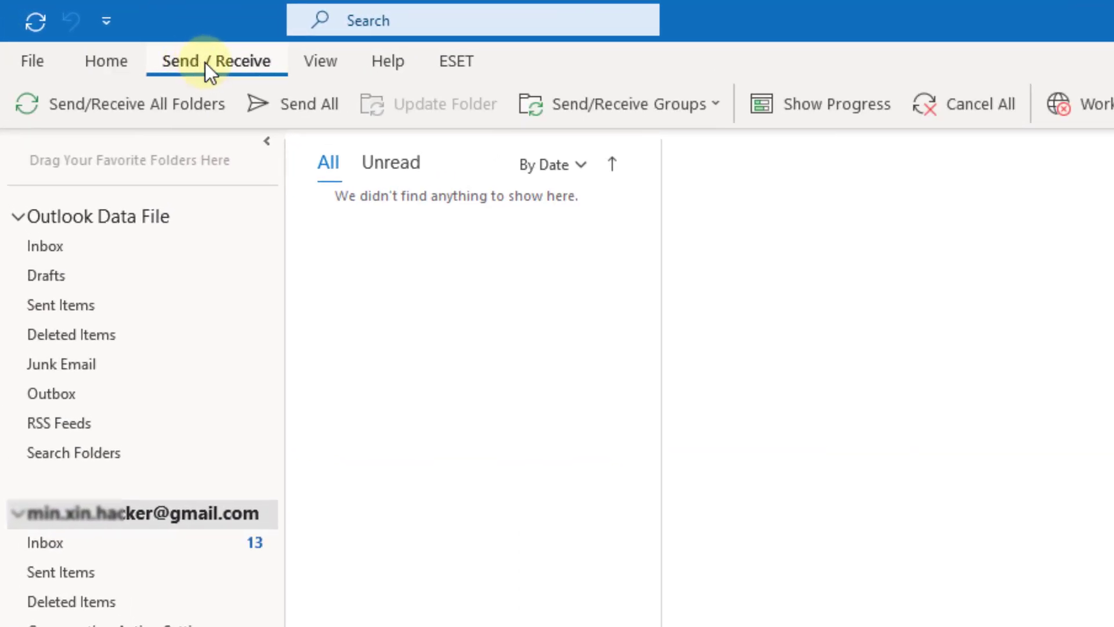